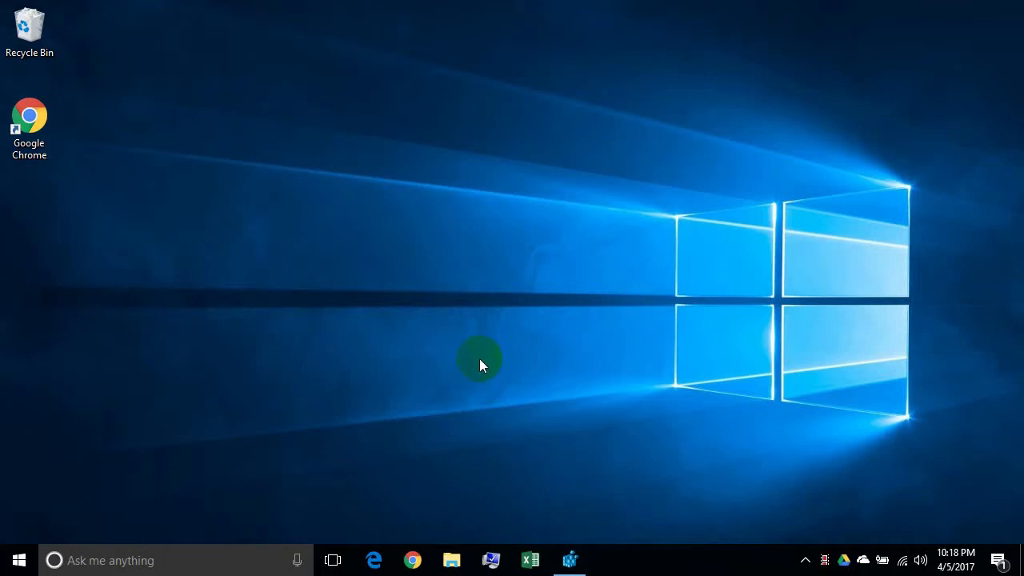
# Step: Search Windows for "calc" and launch LibreOffice Calc
pyautogui.click(145, 562)
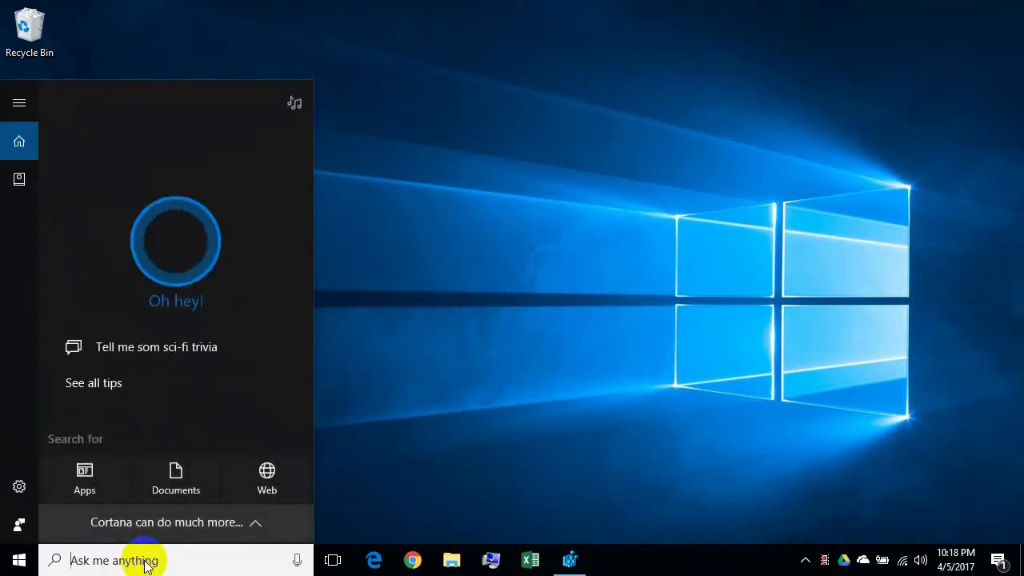
pyautogui.write('c')
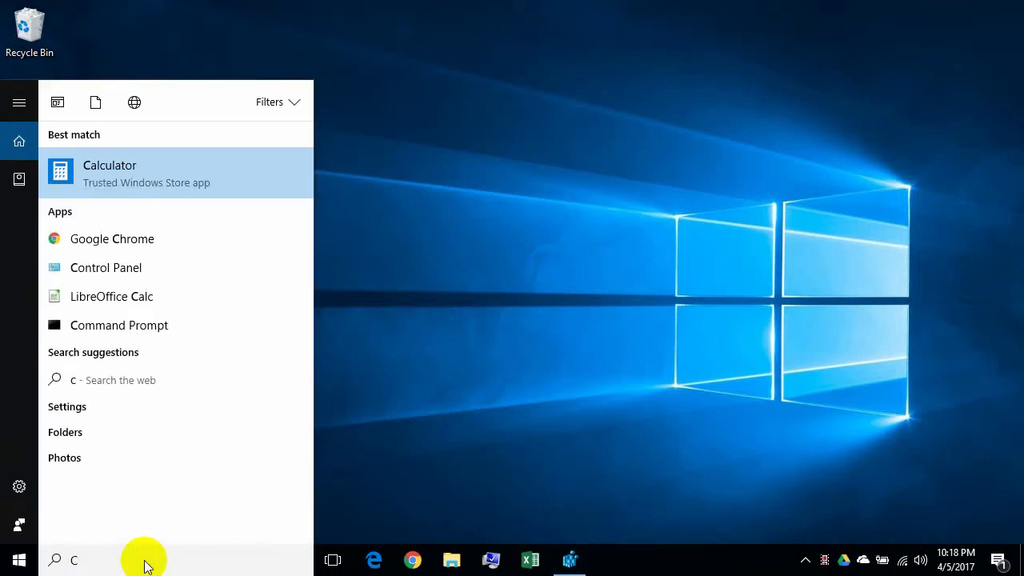
pyautogui.write('a')
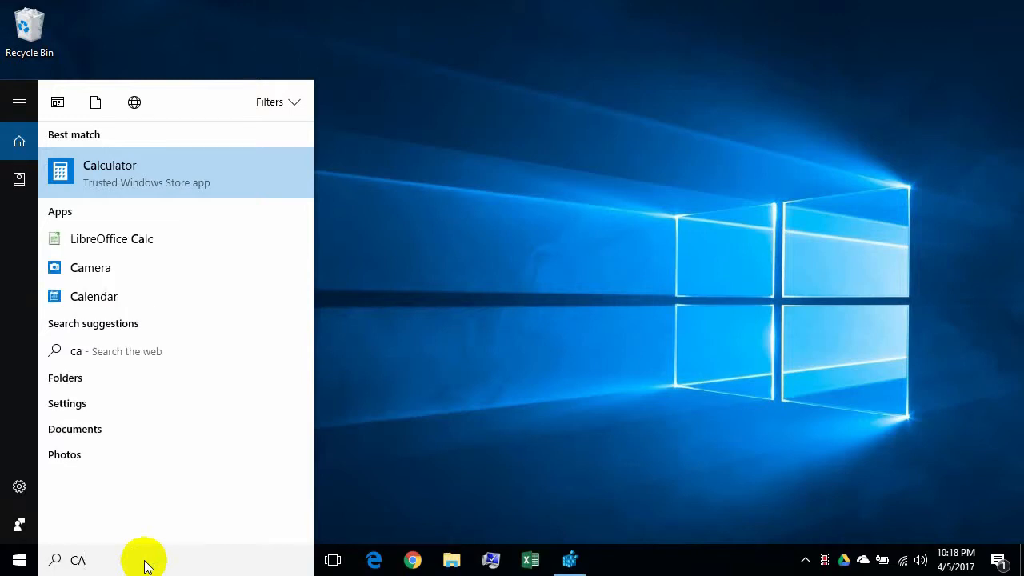
pyautogui.write('lc')
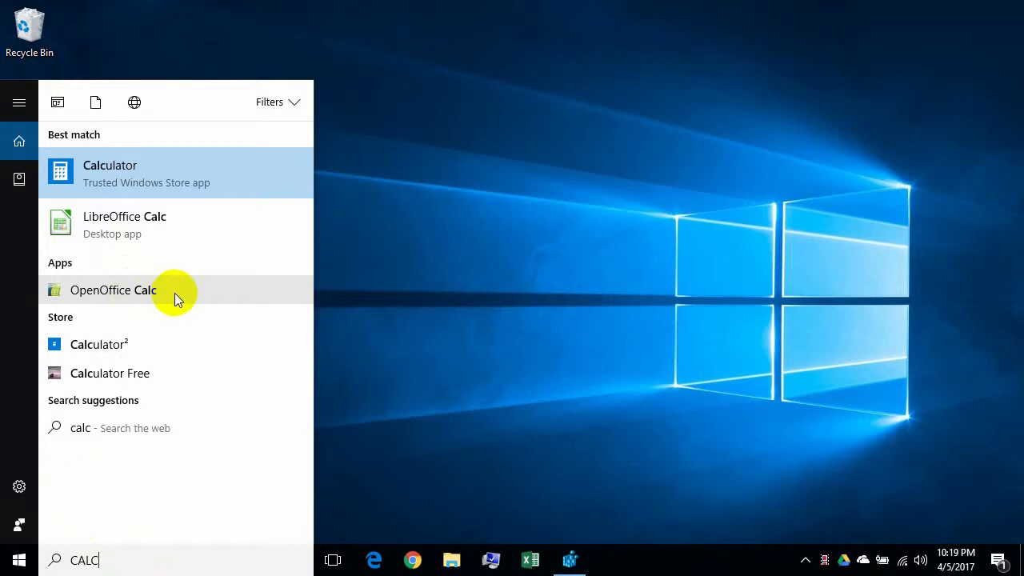
pyautogui.click(180, 223)
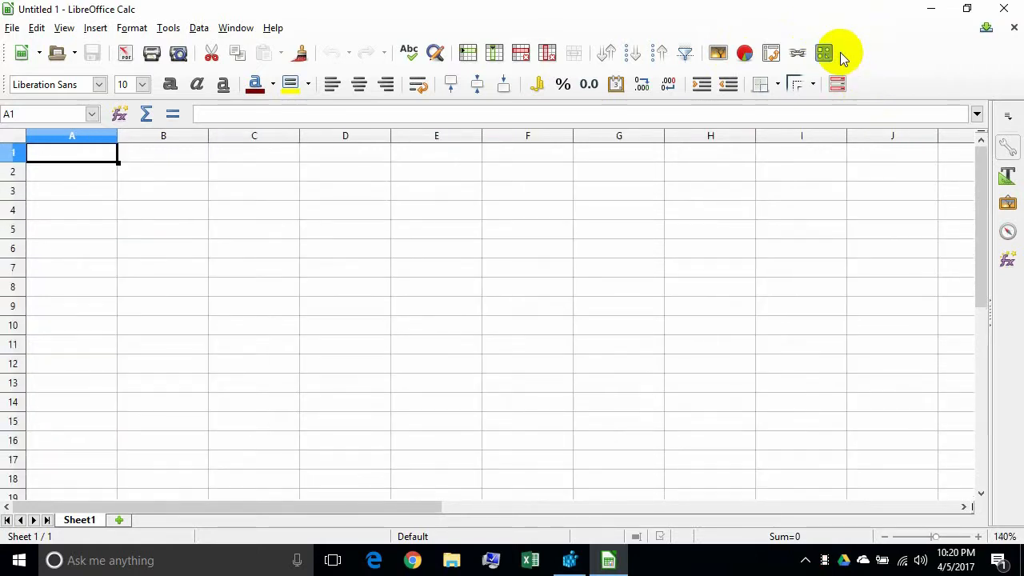
# Step: Open the customization settings for the Standard toolbar and select Merge and Center Cells in its command list
pyautogui.rightClick(840, 53)
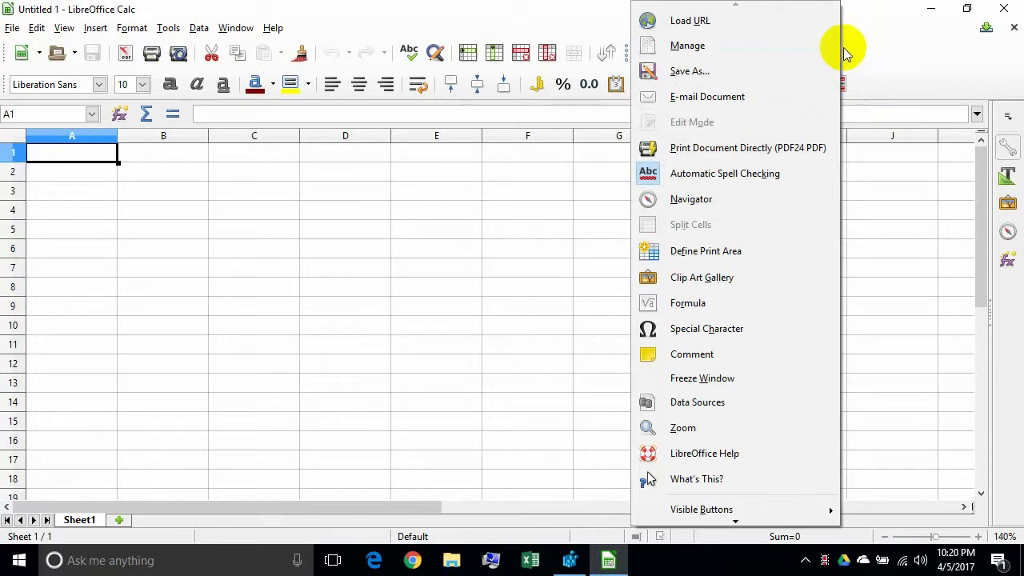
pyautogui.moveTo(744, 519)
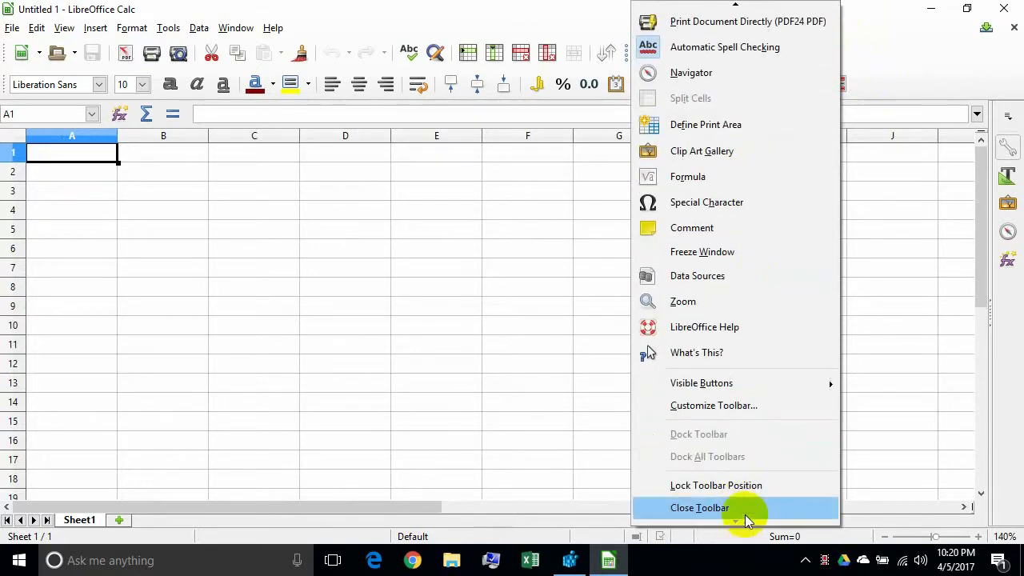
pyautogui.click(753, 407)
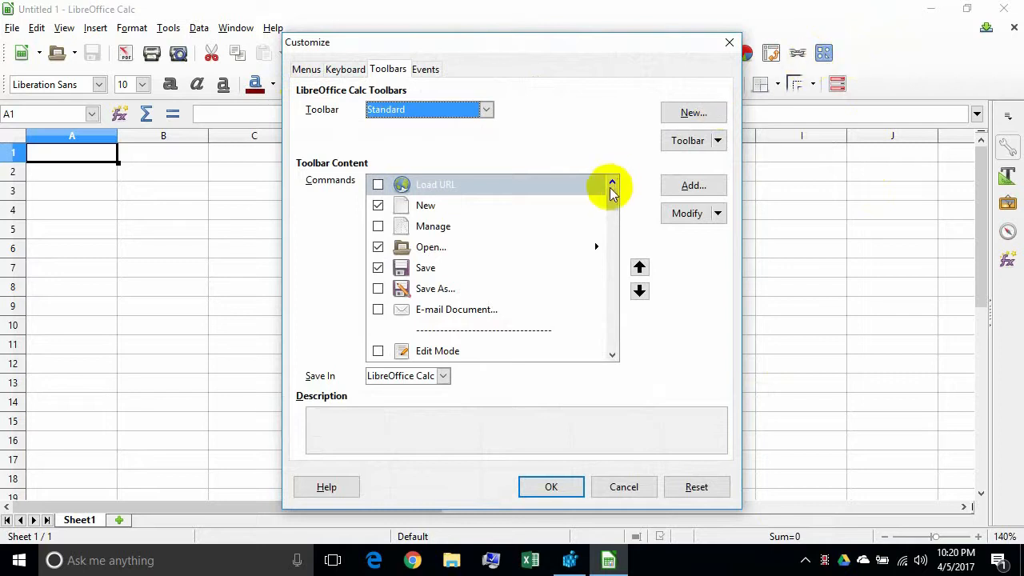
pyautogui.moveTo(610, 201); pyautogui.dragTo(611, 281)
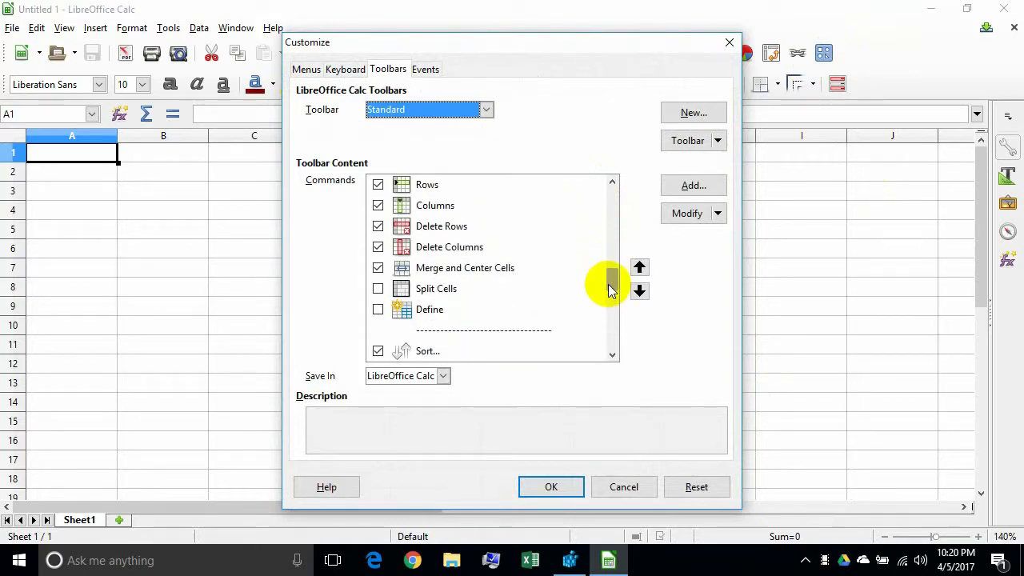
pyautogui.click(500, 268)
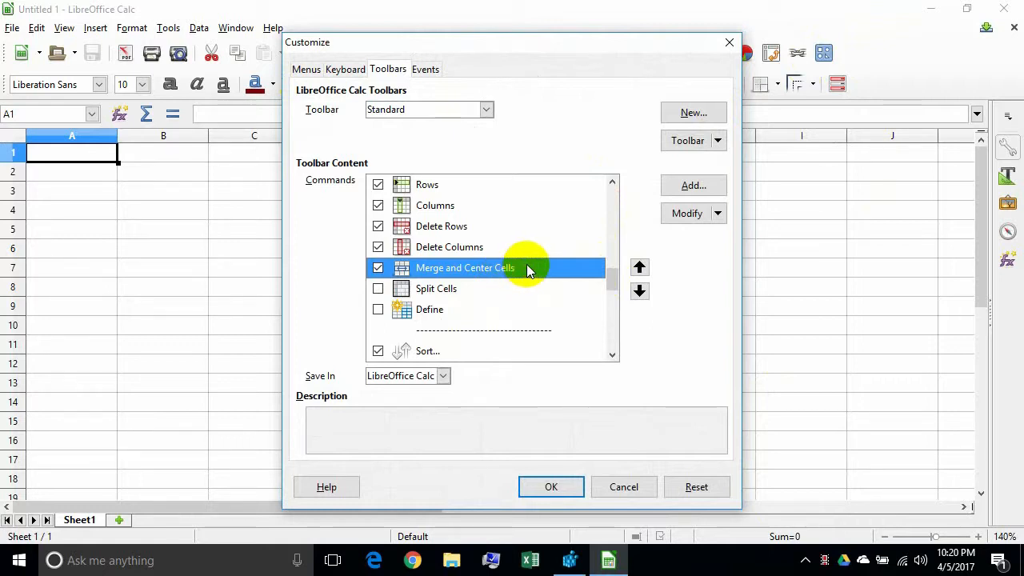
# Step: Add the Fill Down command from the Edit category, place it directly above Merge and Center Cells, and apply the toolbar changes
pyautogui.click(692, 190)
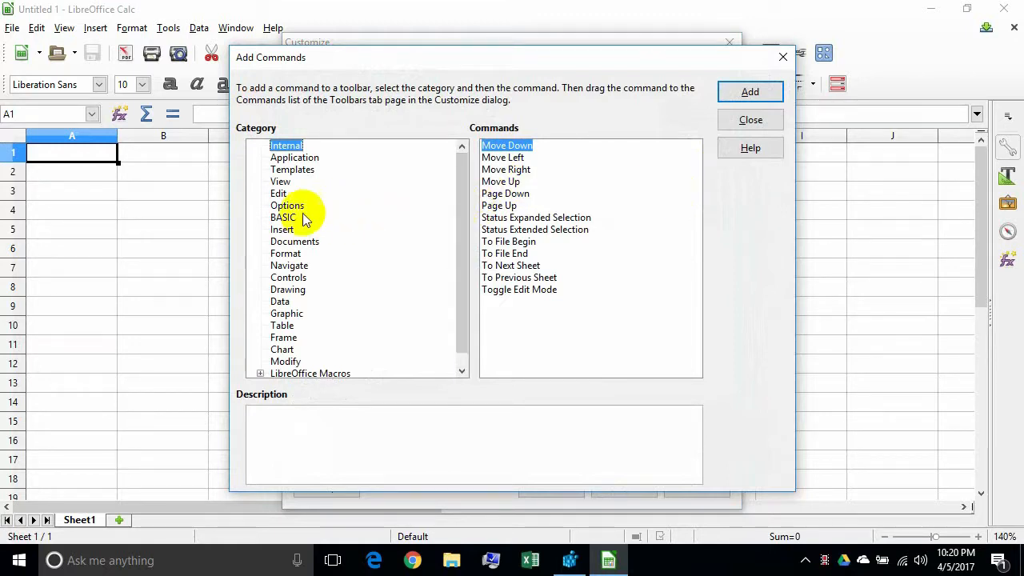
pyautogui.click(286, 195)
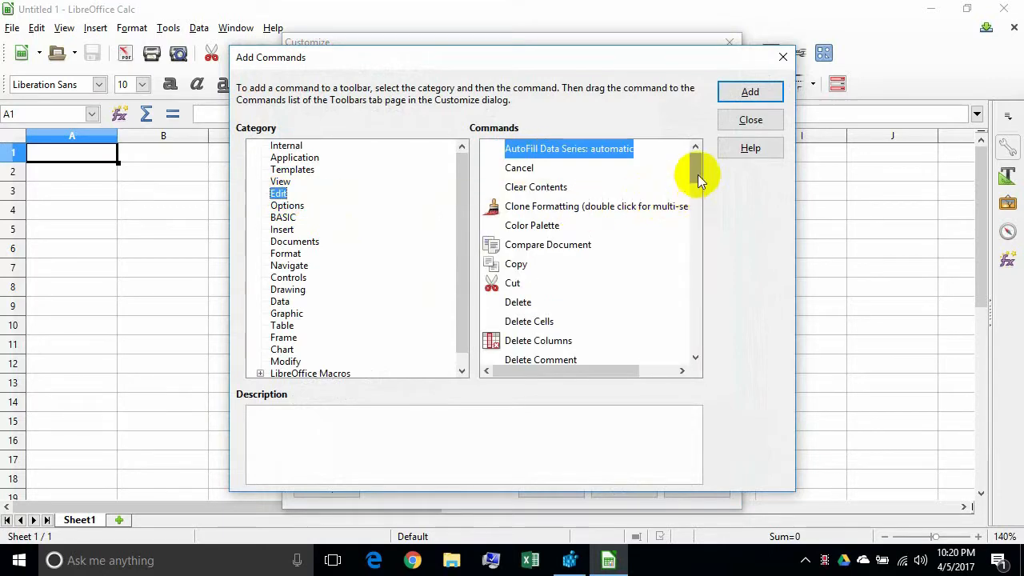
pyautogui.moveTo(694, 172); pyautogui.dragTo(695, 225)
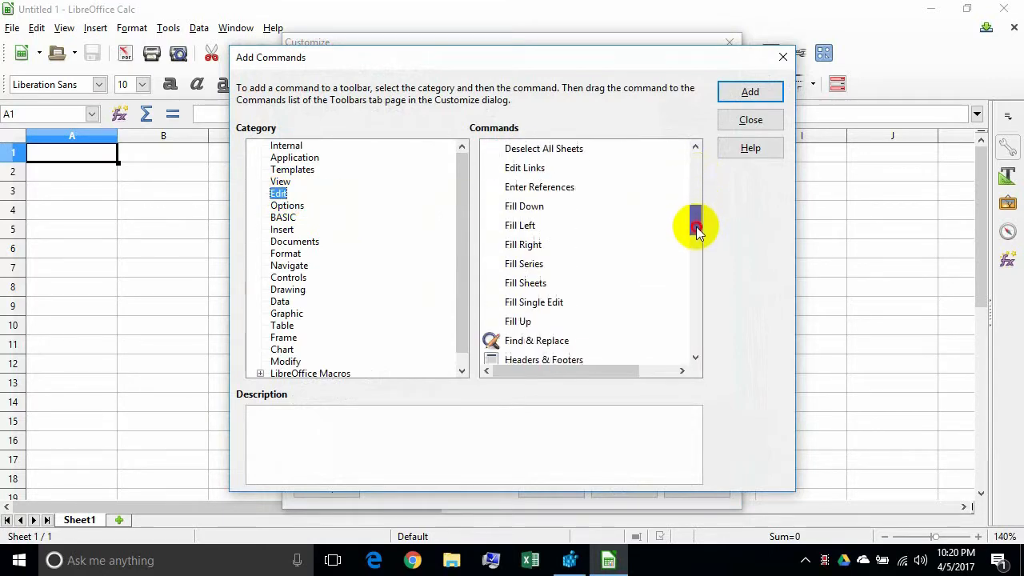
pyautogui.click(544, 209)
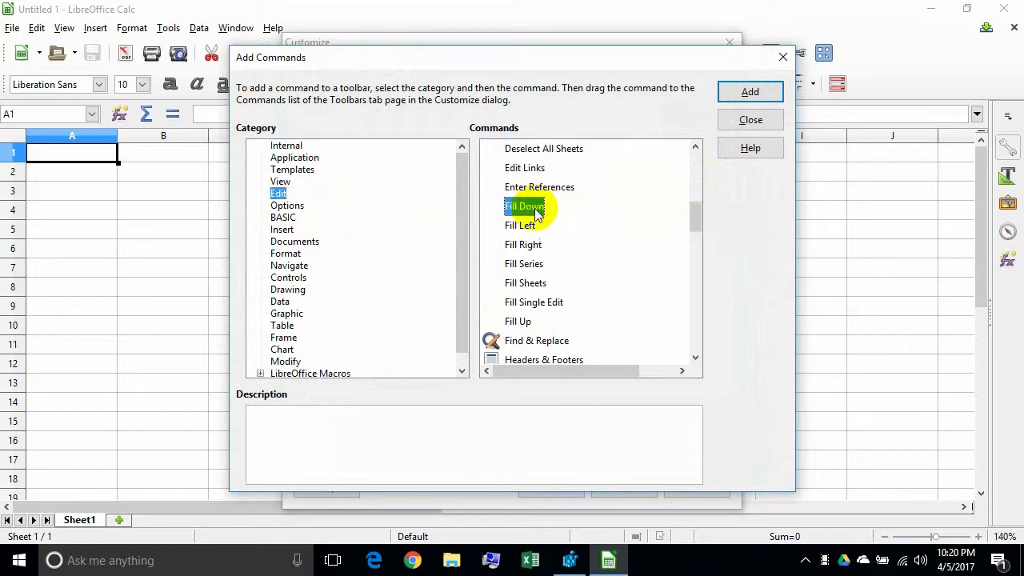
pyautogui.click(750, 93)
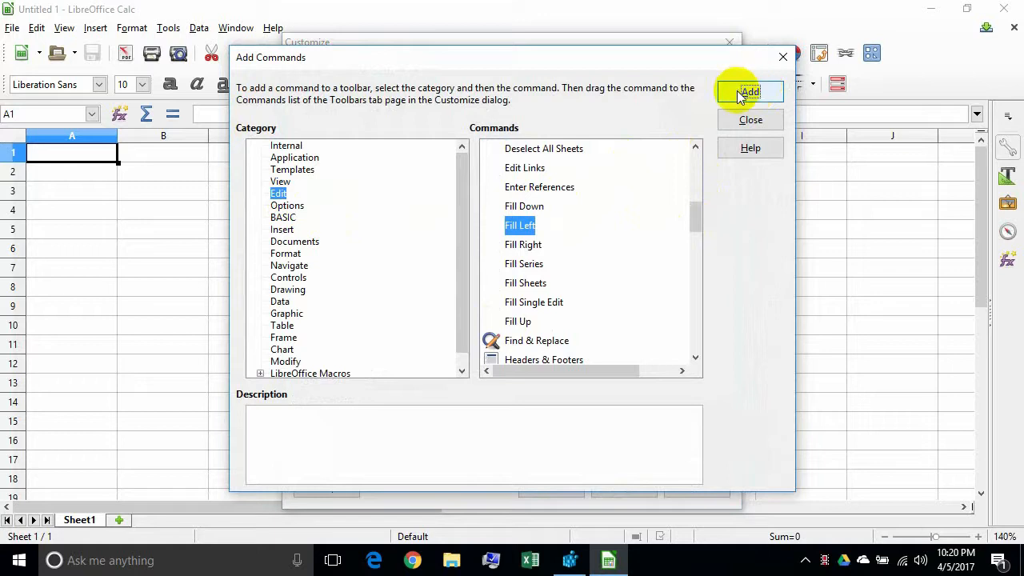
pyautogui.click(736, 123)
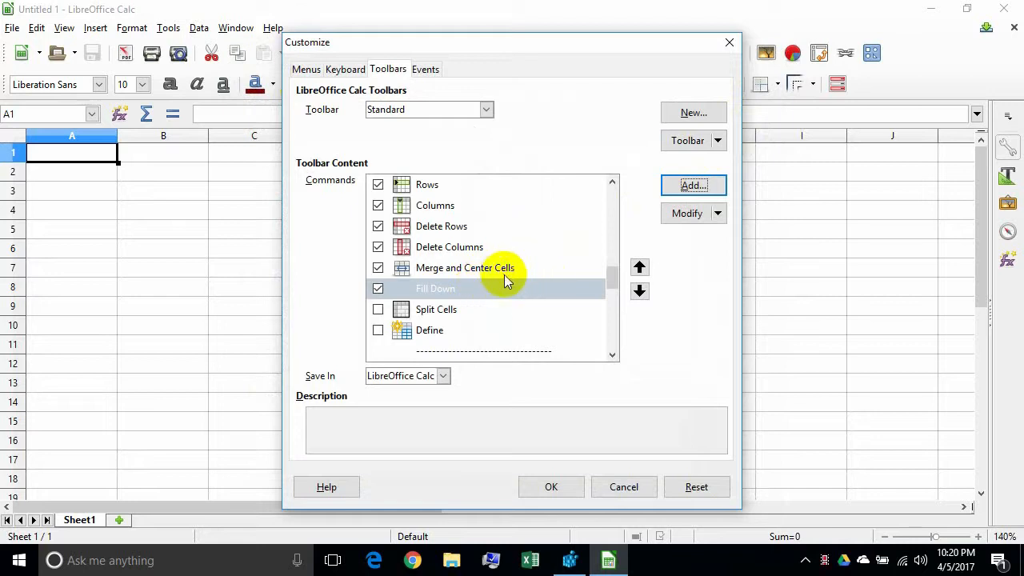
pyautogui.click(639, 268)
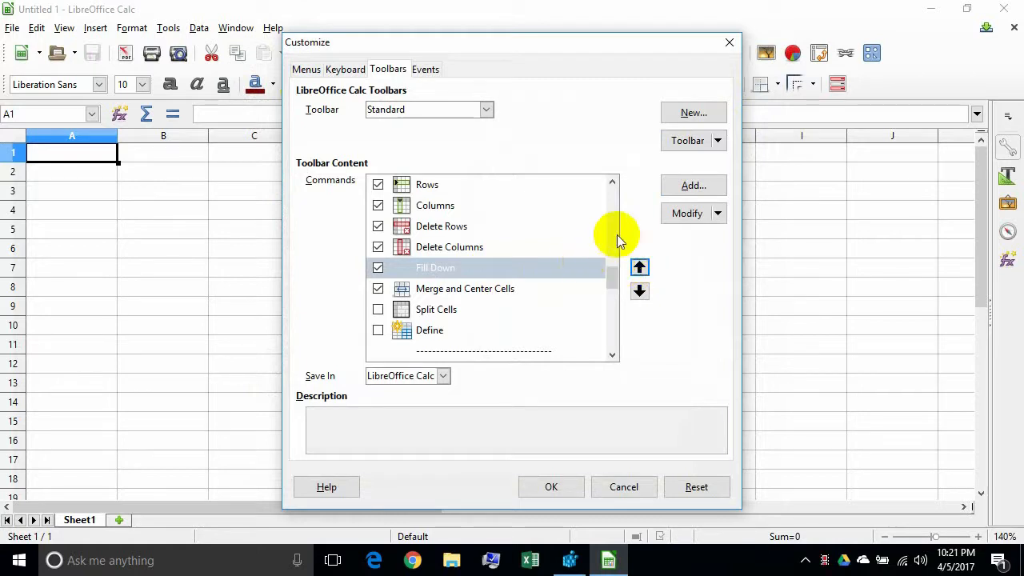
pyautogui.click(529, 485)
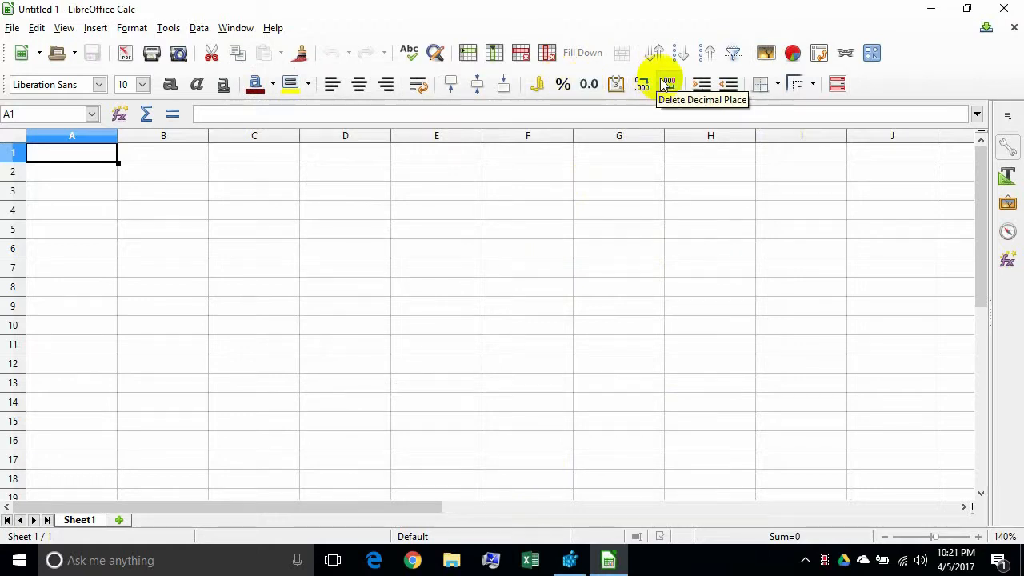
# Step: Open the customization settings for the Formatting toolbar and select Currency in its command list
pyautogui.click(848, 86)
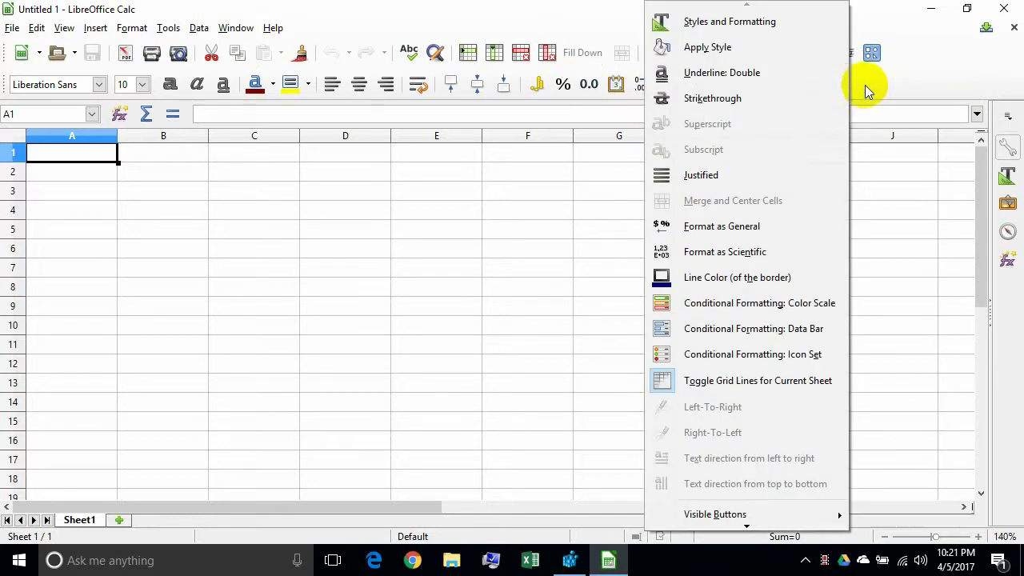
pyautogui.click(865, 85)
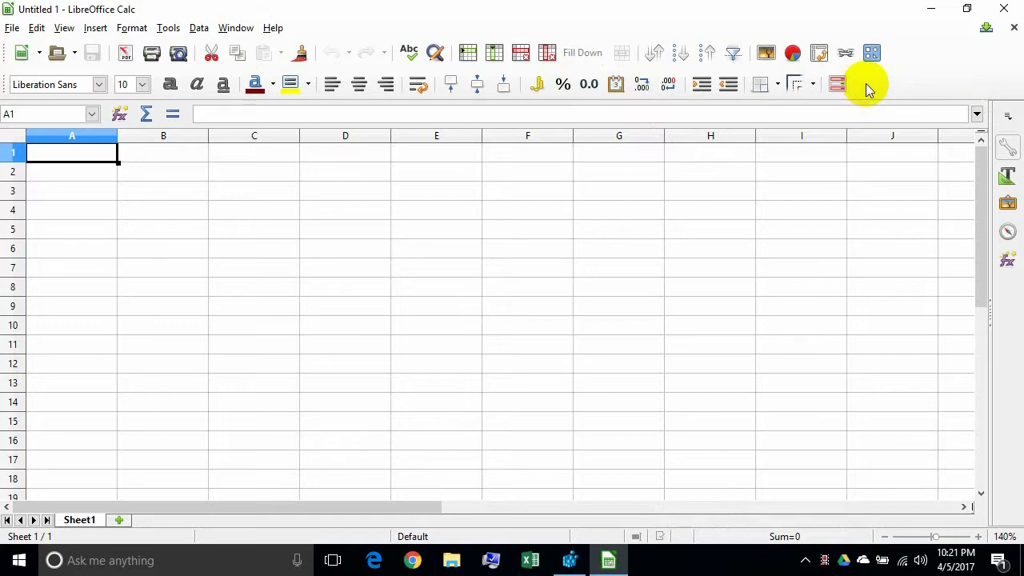
pyautogui.click(846, 87)
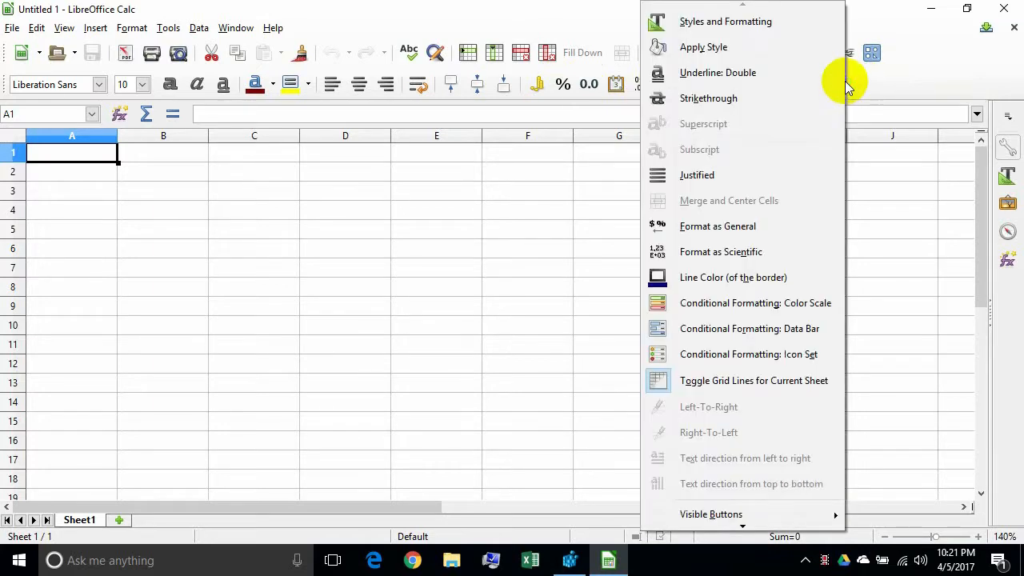
pyautogui.moveTo(785, 525)
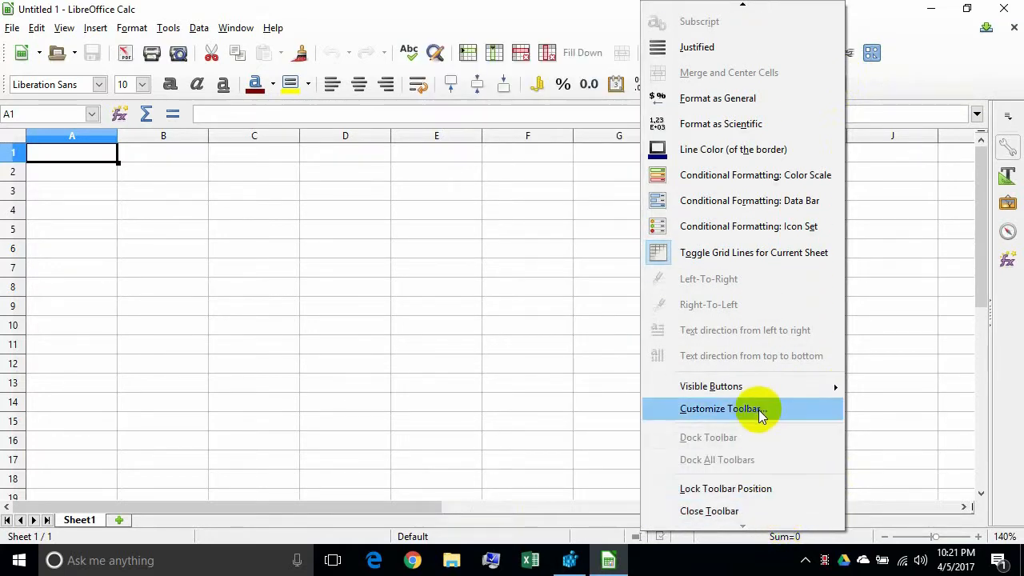
pyautogui.click(758, 409)
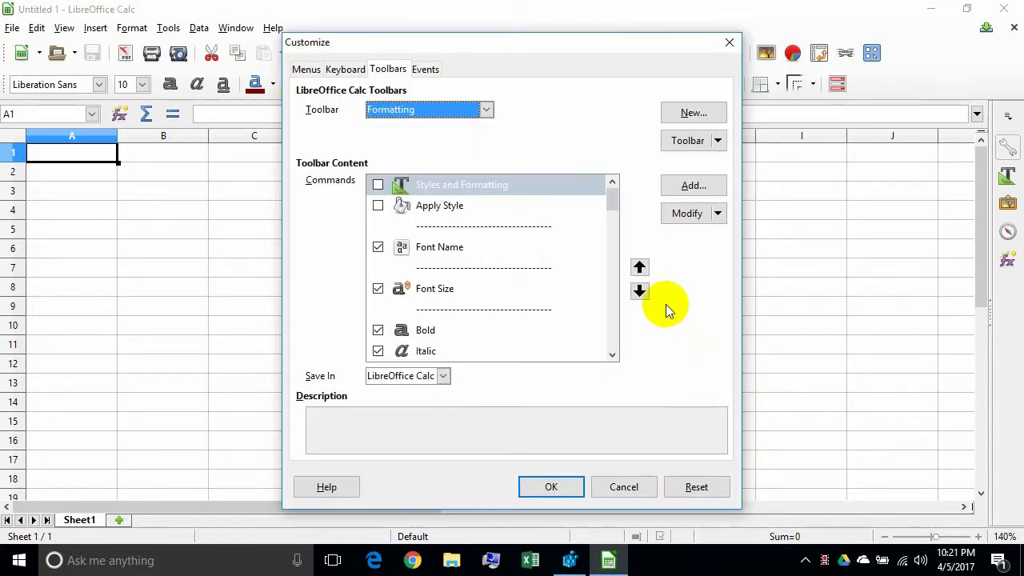
pyautogui.moveTo(615, 200); pyautogui.dragTo(598, 290)
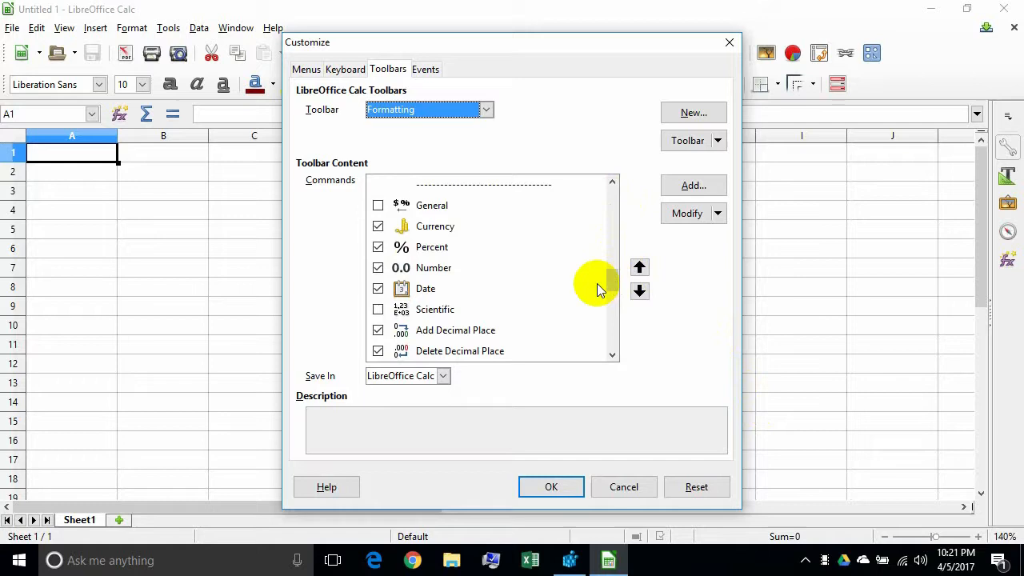
pyautogui.click(450, 228)
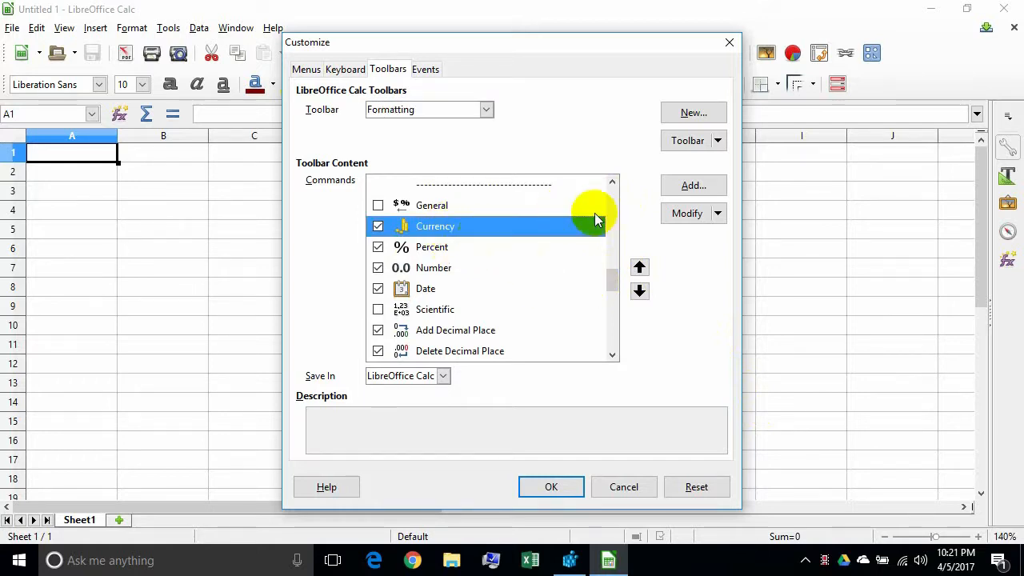
# Step: Add the Fill Right command from the Edit category directly below Currency and apply the Formatting toolbar changes
pyautogui.click(692, 186)
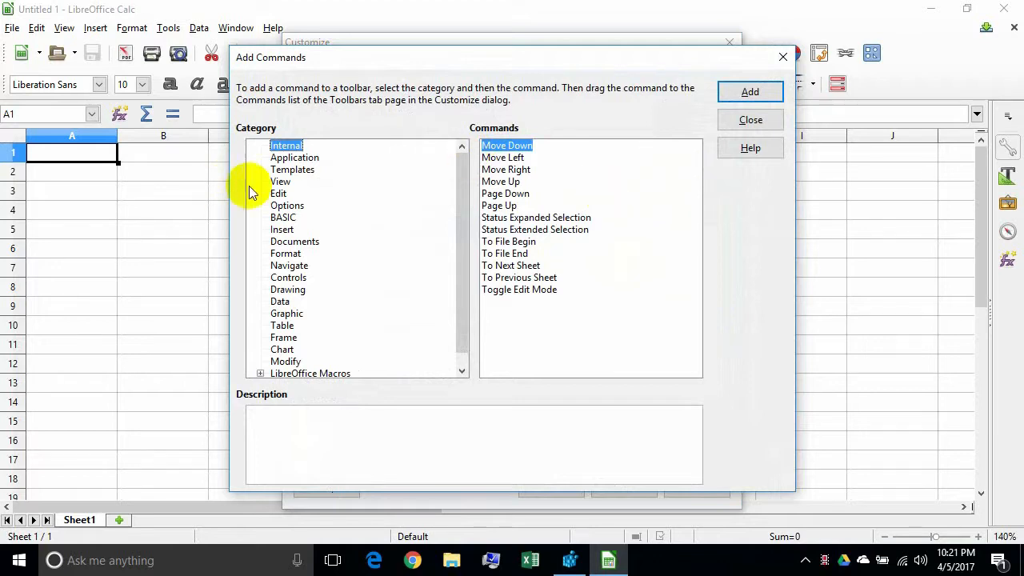
pyautogui.click(277, 194)
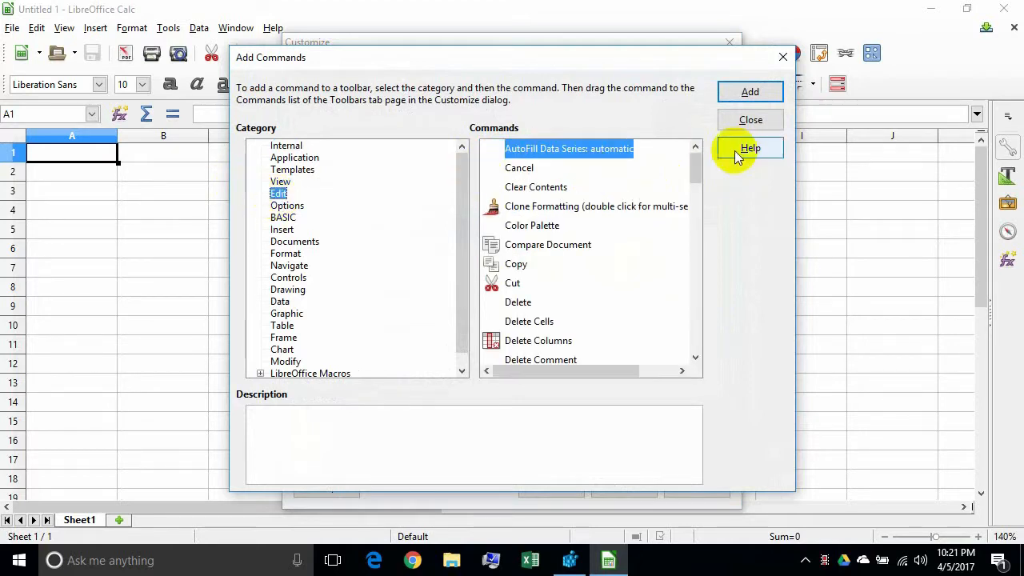
pyautogui.moveTo(690, 171); pyautogui.dragTo(689, 233)
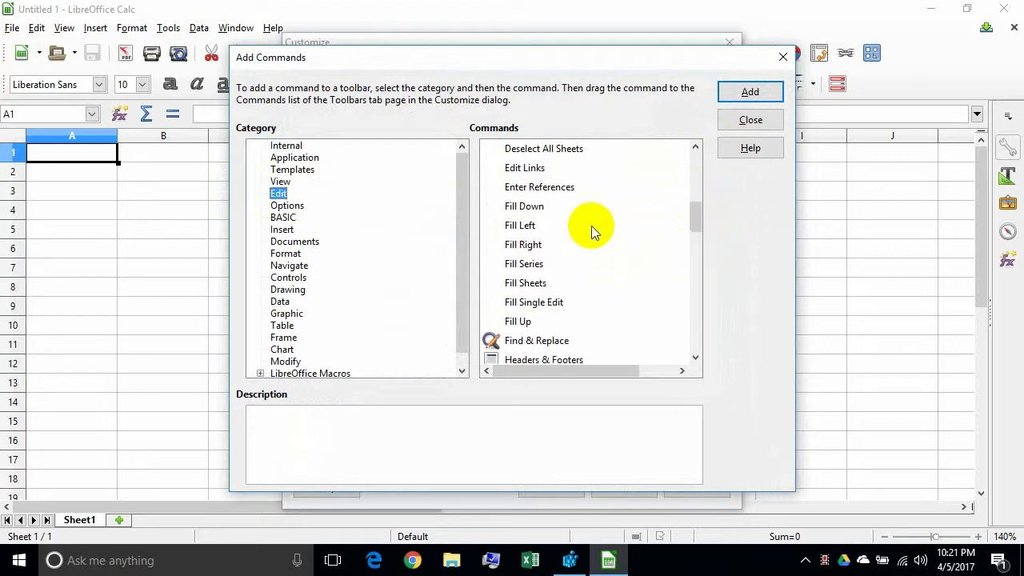
pyautogui.click(540, 248)
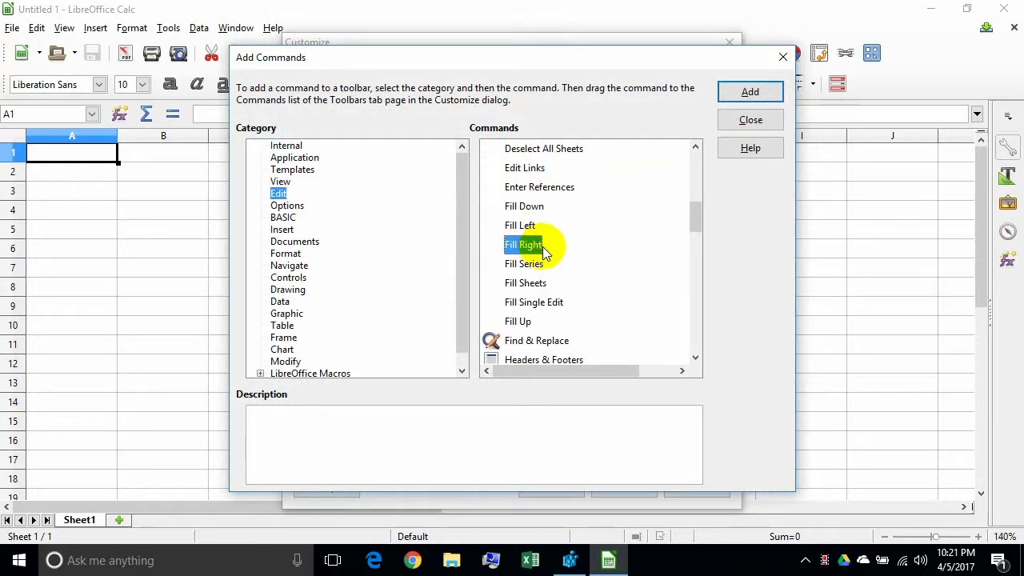
pyautogui.click(752, 92)
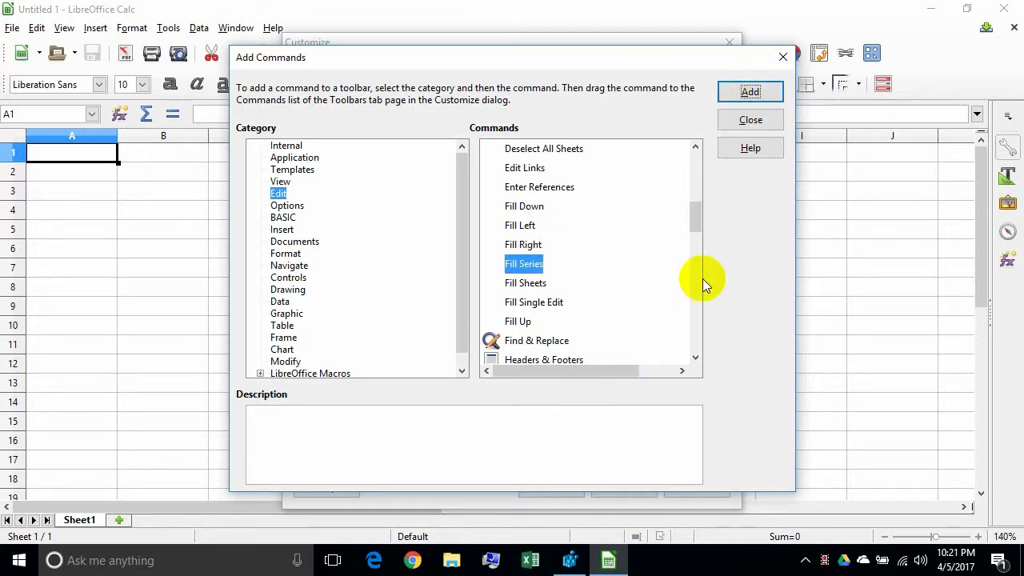
pyautogui.click(741, 124)
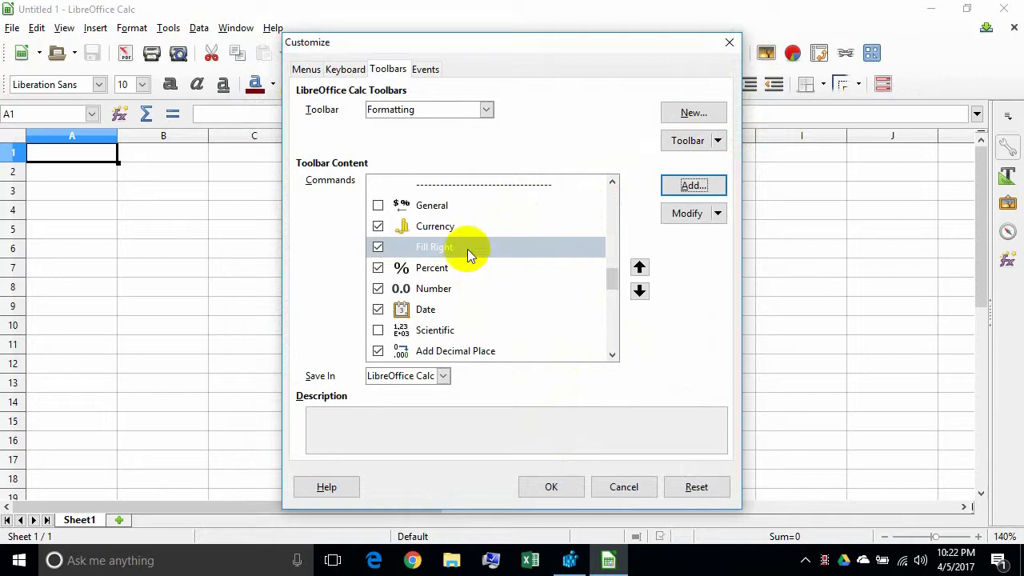
pyautogui.click(536, 487)
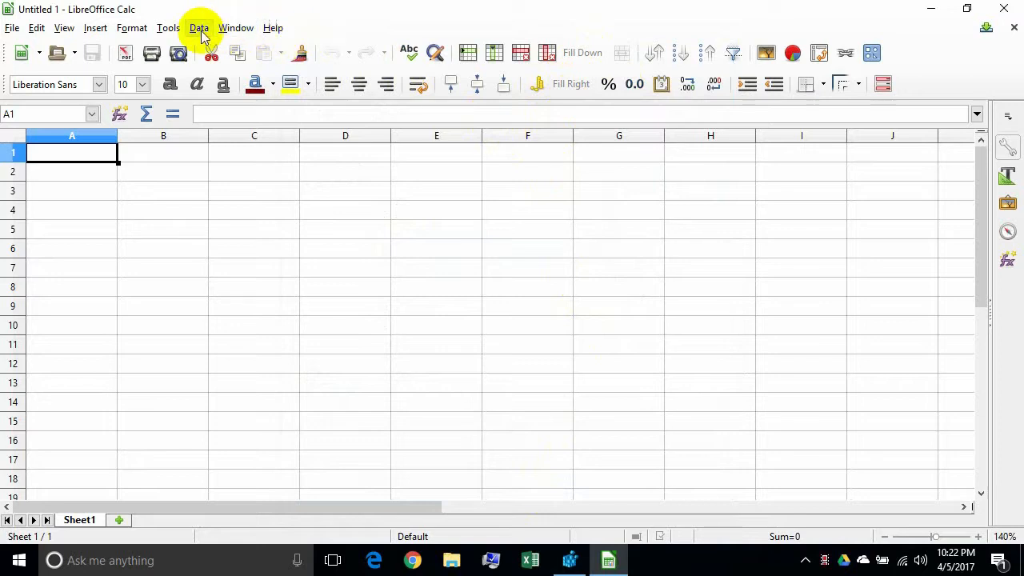
# Step: In the general Load/Save options, try Microsoft Word 97/2000/XP/2003 as the default text document format, but settle on Microsoft Word 2007/2010/2013 XML
pyautogui.click(168, 28)
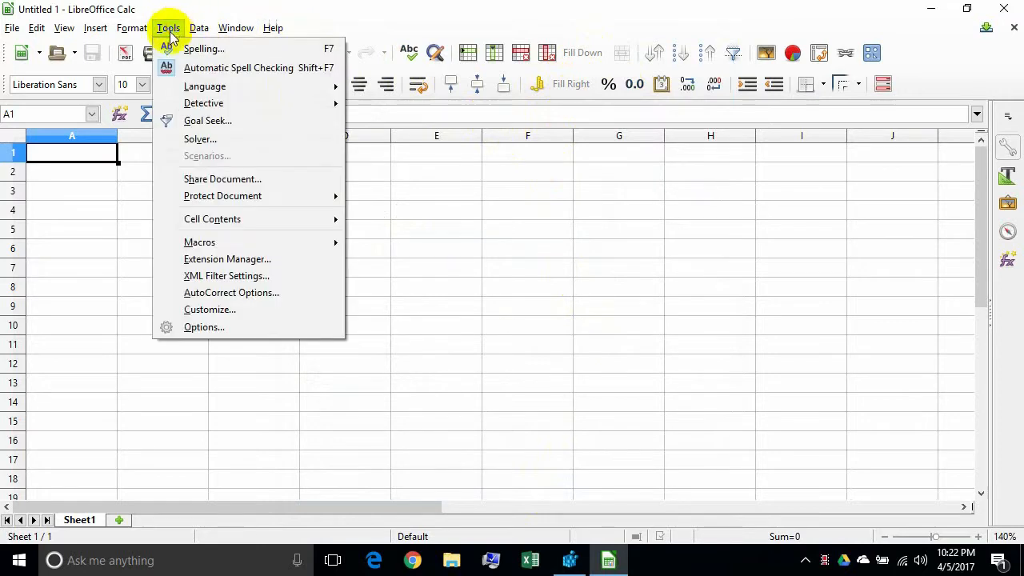
pyautogui.click(216, 328)
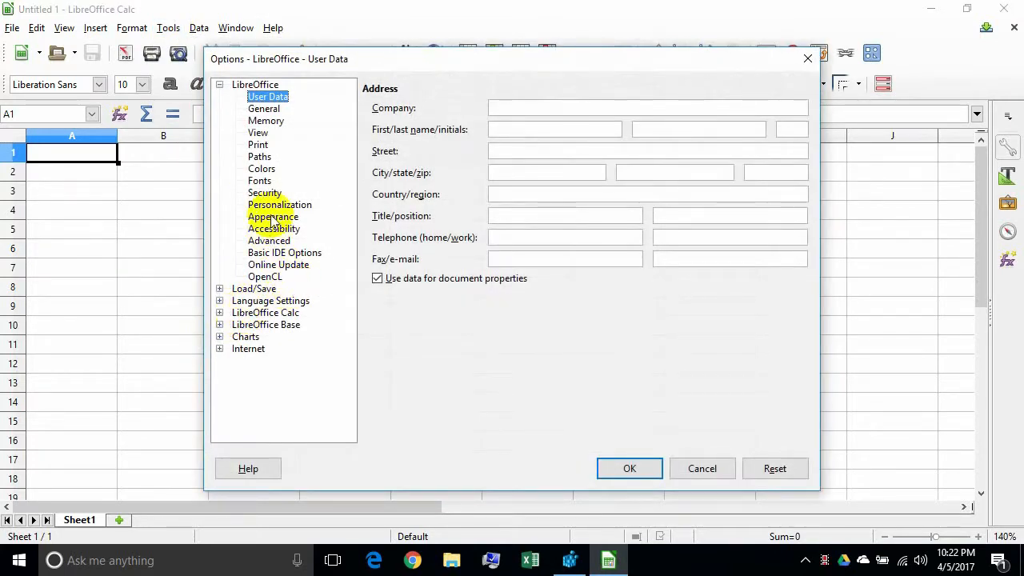
pyautogui.click(220, 290)
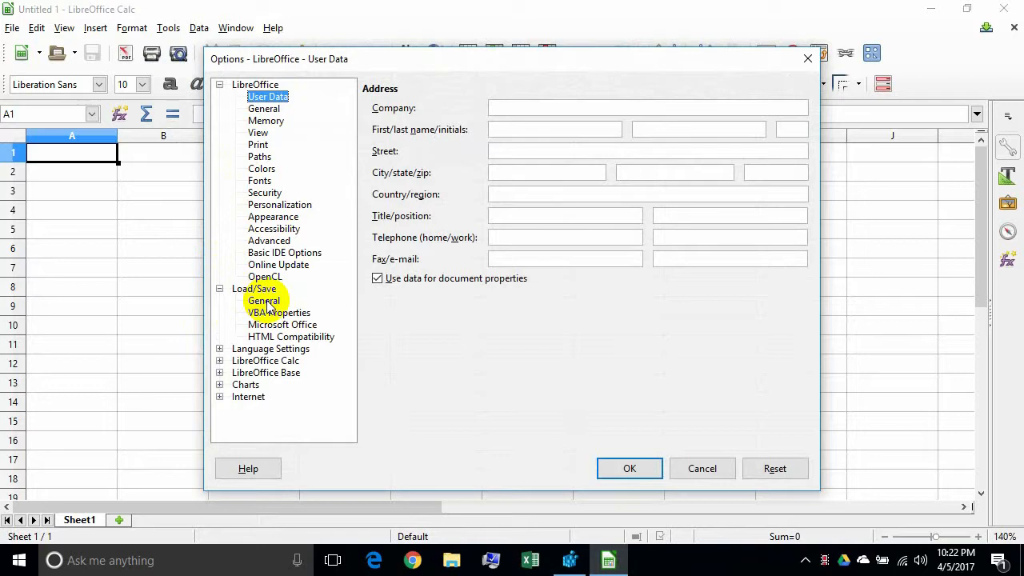
pyautogui.click(265, 302)
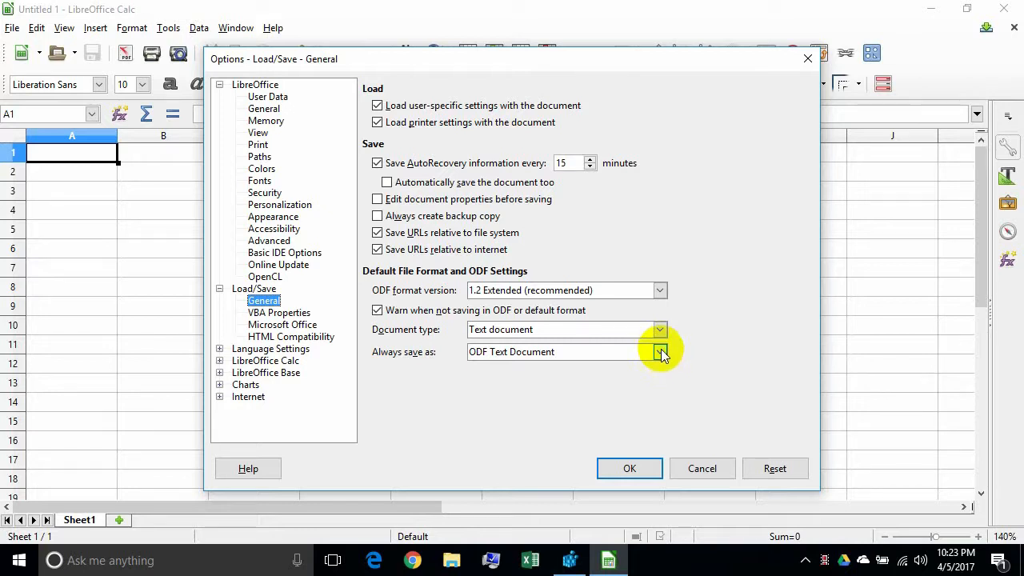
pyautogui.click(660, 352)
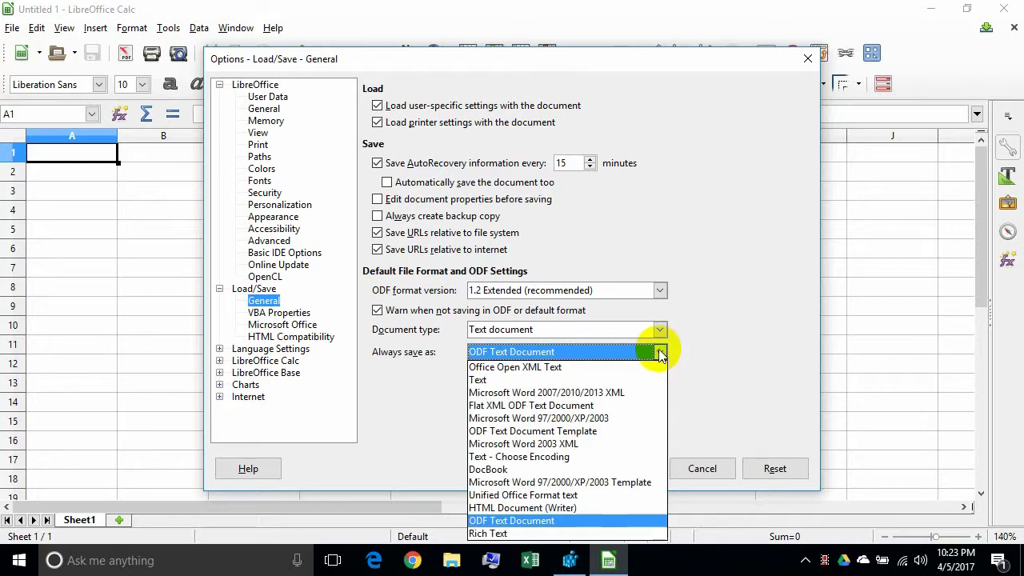
pyautogui.click(593, 421)
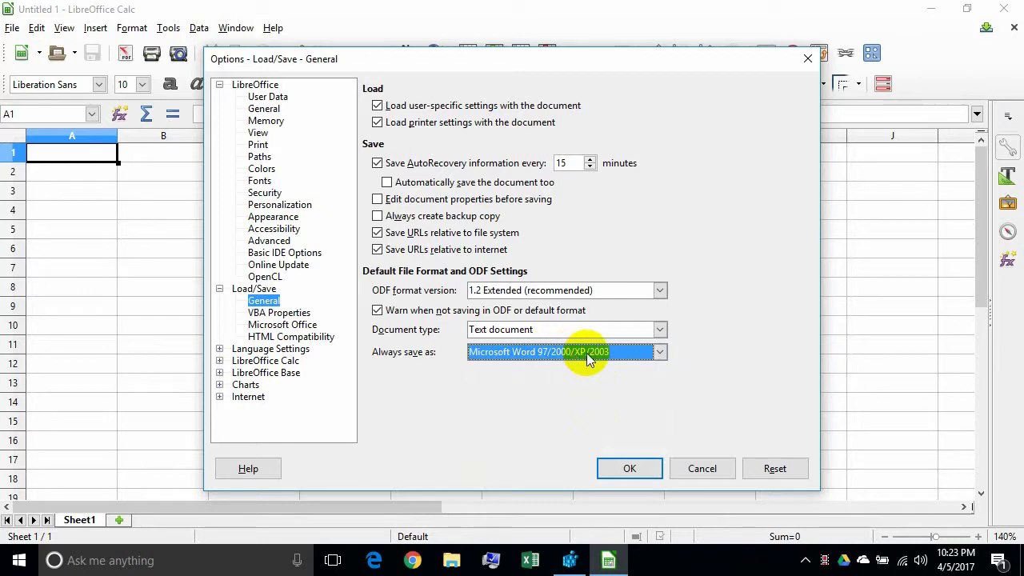
pyautogui.click(661, 353)
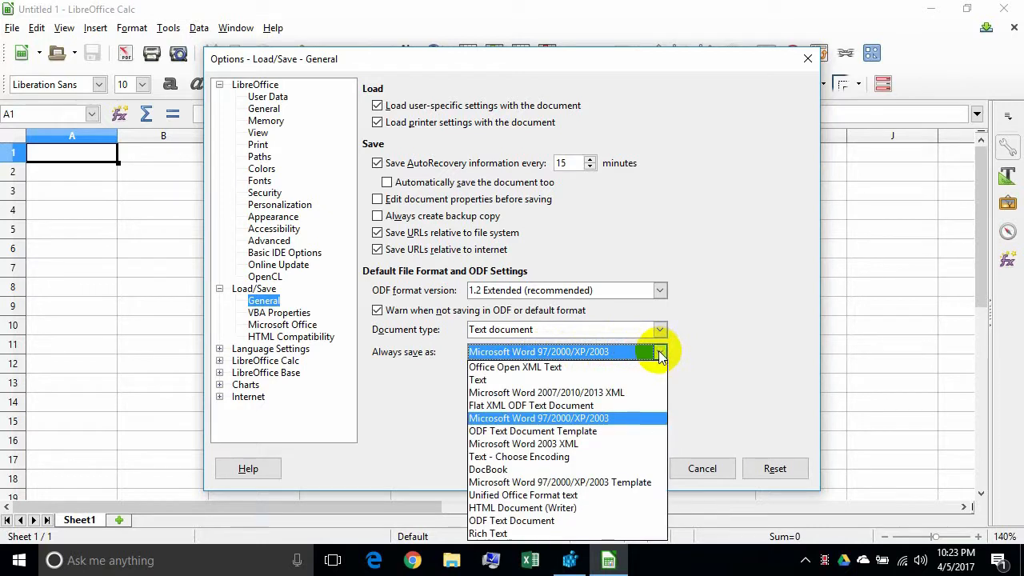
pyautogui.click(590, 395)
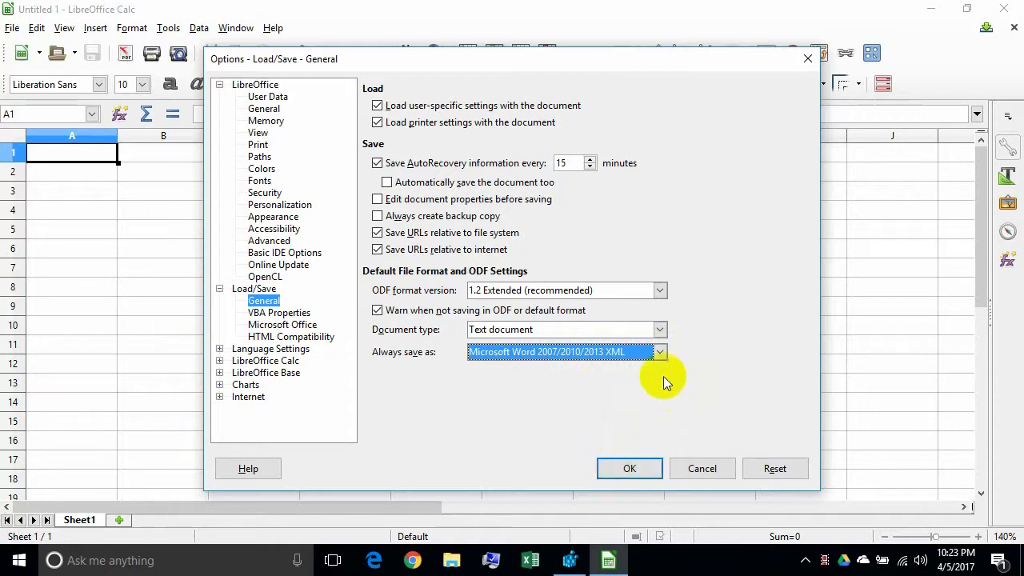
# Step: Set spreadsheets to always save as Microsoft Excel 2007/2010/2013 XML, apply the options and close Calc
pyautogui.click(661, 329)
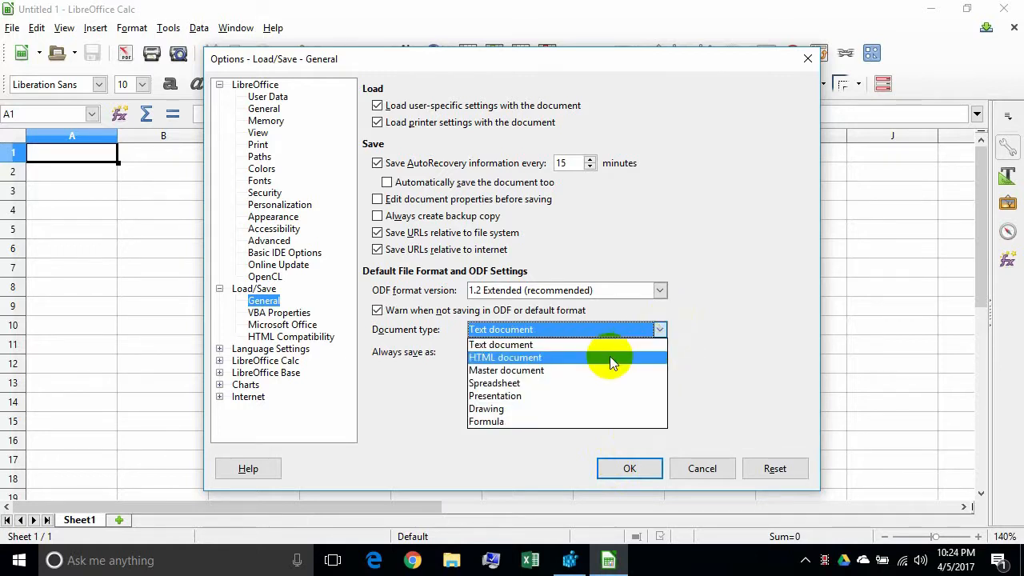
pyautogui.click(561, 385)
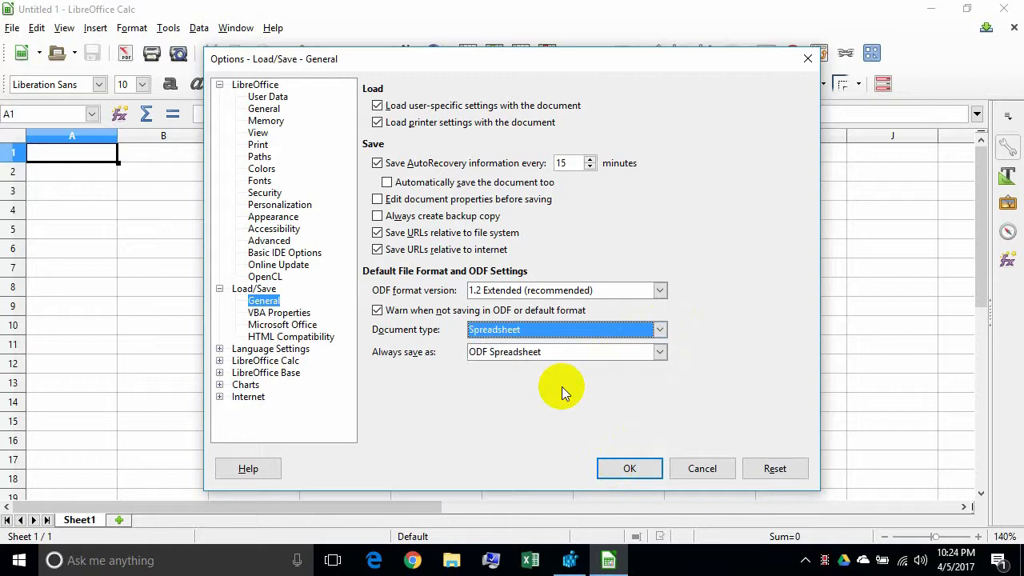
pyautogui.click(660, 354)
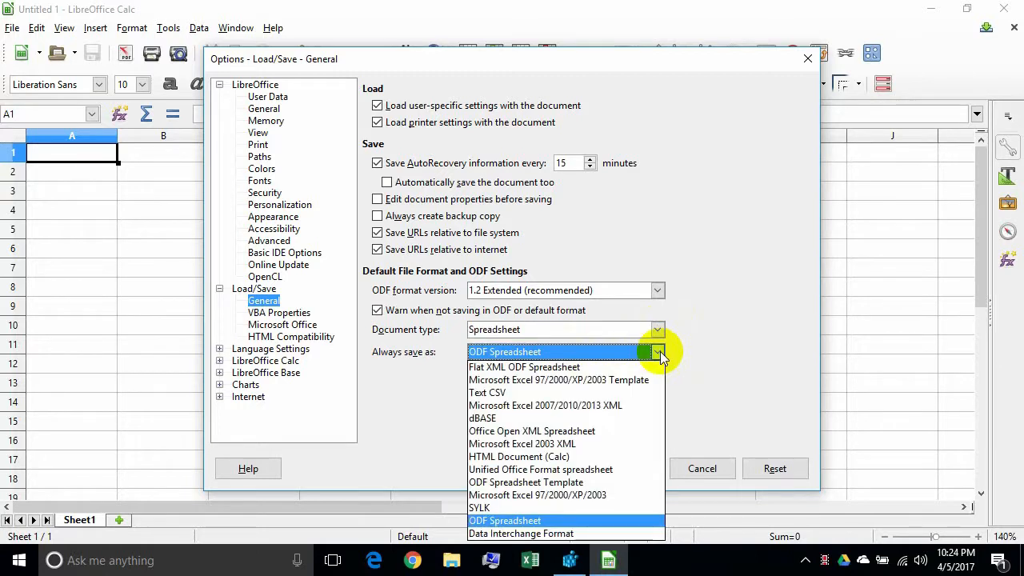
pyautogui.click(611, 406)
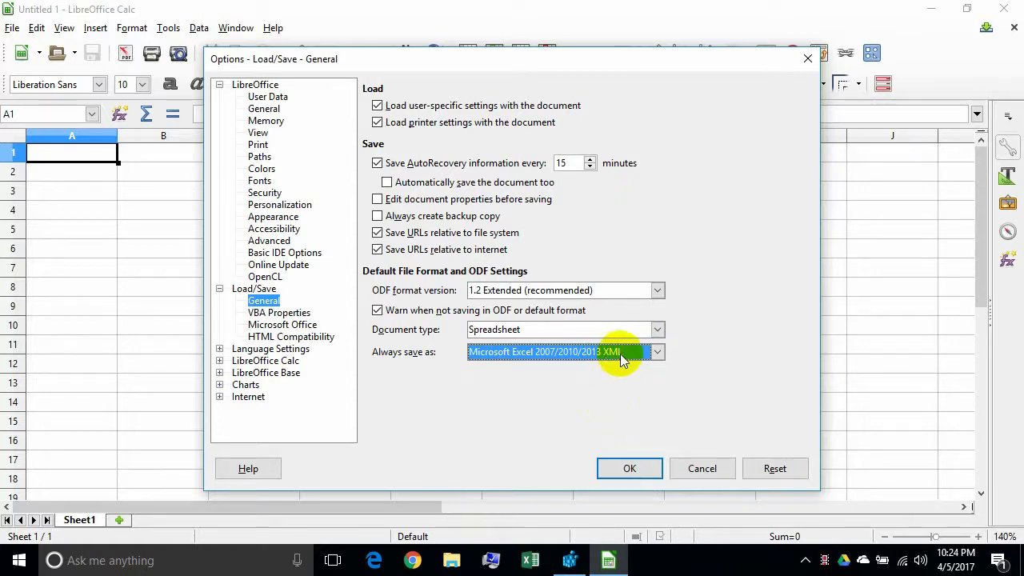
pyautogui.click(628, 470)
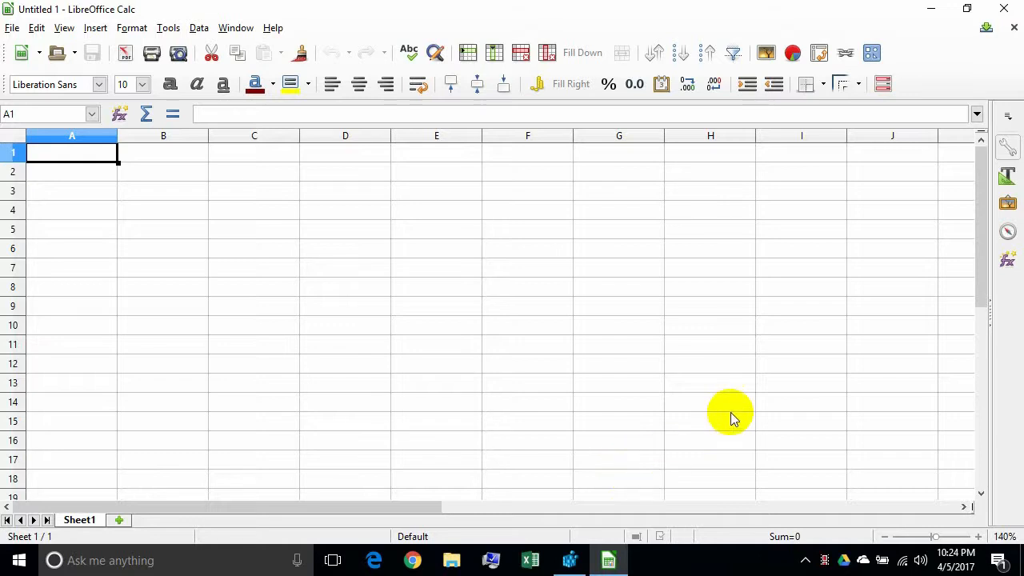
pyautogui.click(1010, 10)
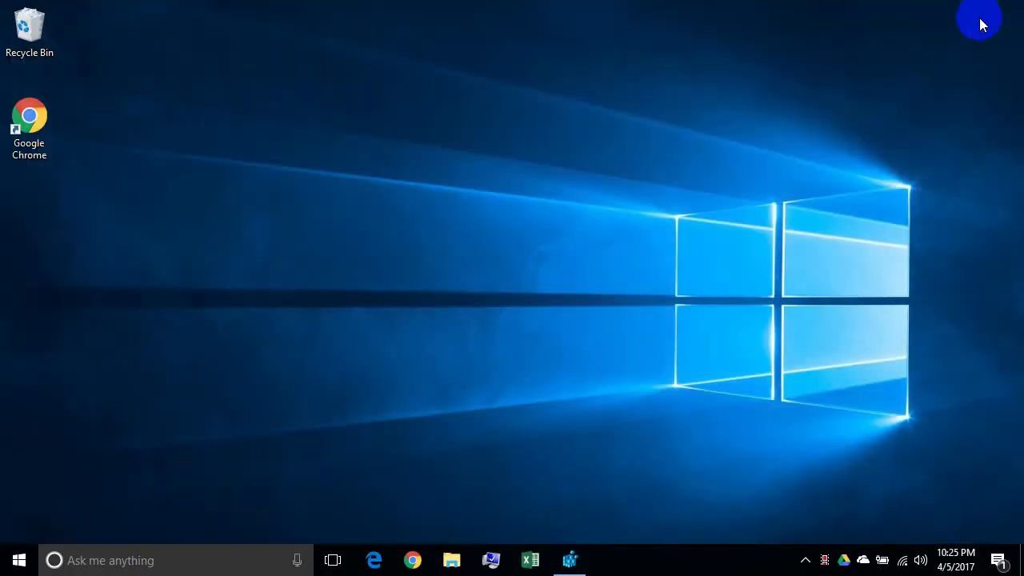